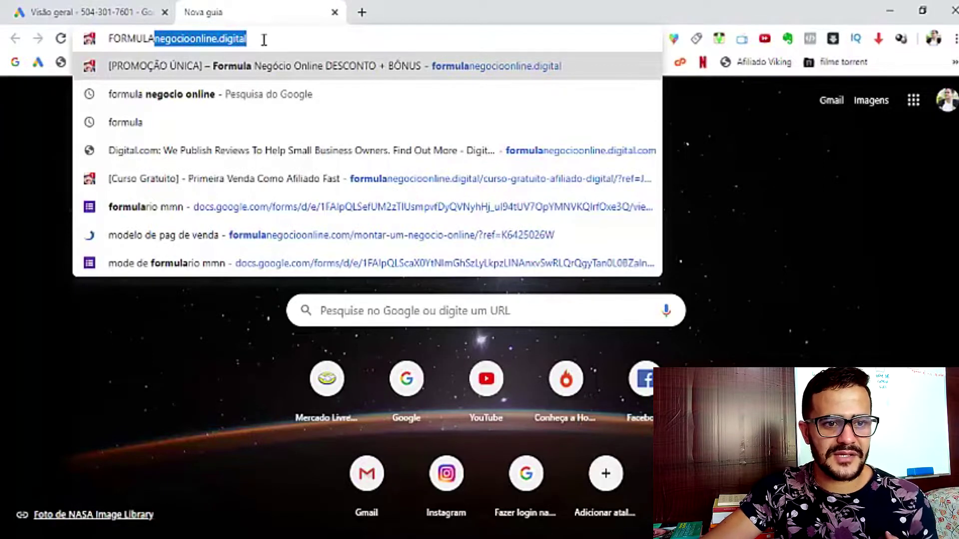
Step: Copy the address of the formulanegocioonline.digital site from the suggested address in the new browser tab
left_click(264, 40)
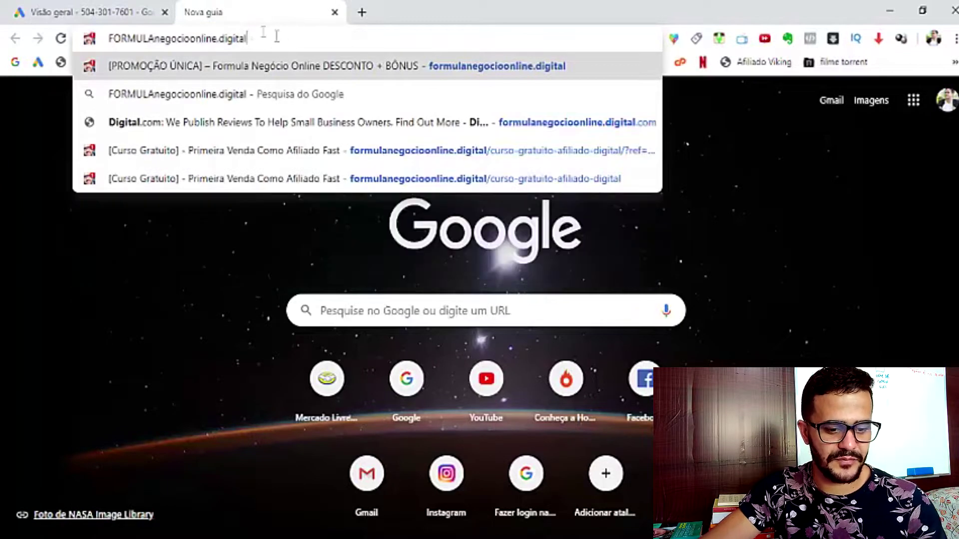
left_click_drag(276, 37, 107, 32)
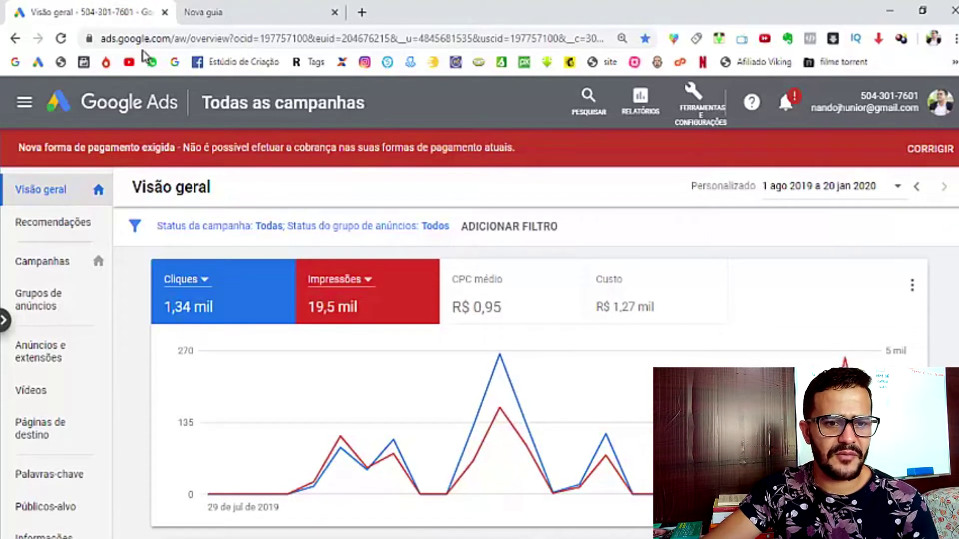
Step: Open the audience manager's custom audiences in Google Ads and start a new custom affinity audience
left_click(701, 126)
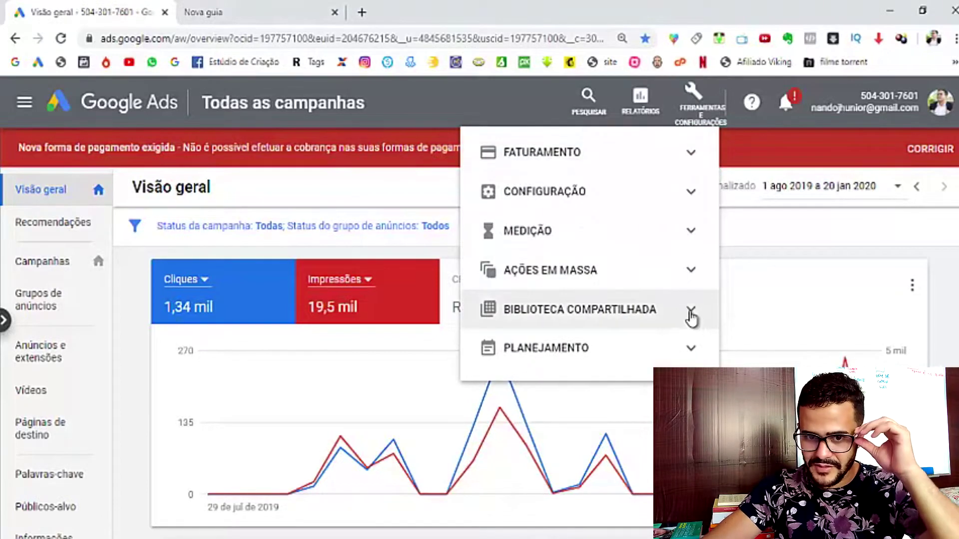
left_click(691, 314)
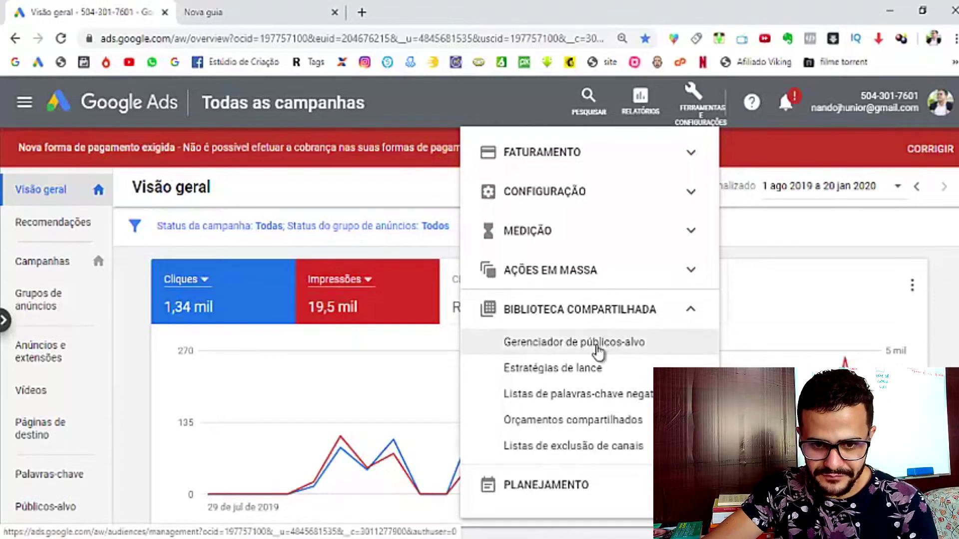
left_click(595, 346)
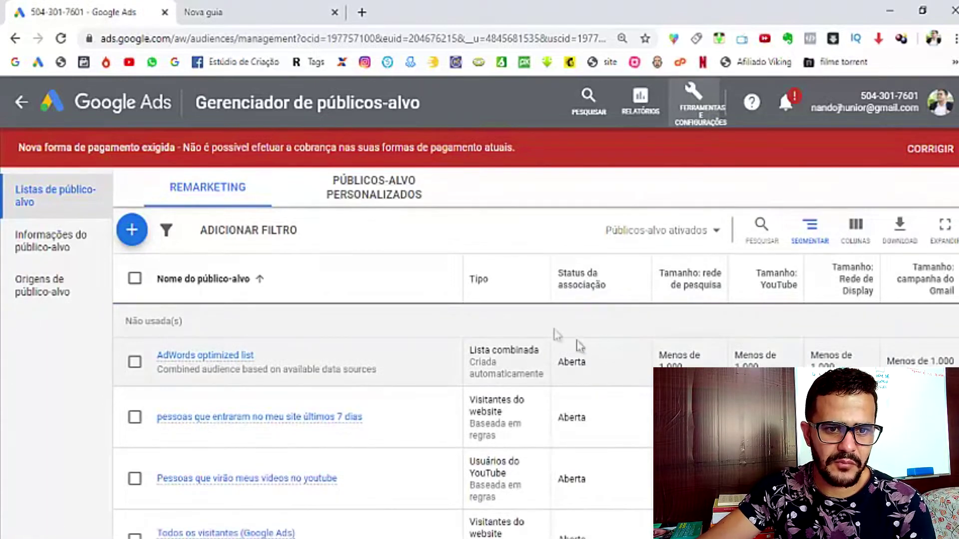
left_click(383, 198)
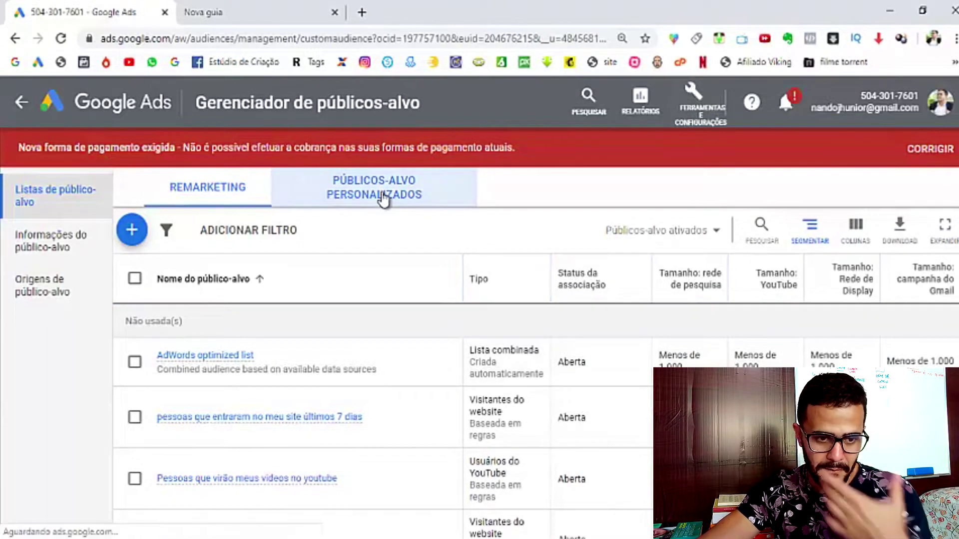
left_click(132, 230)
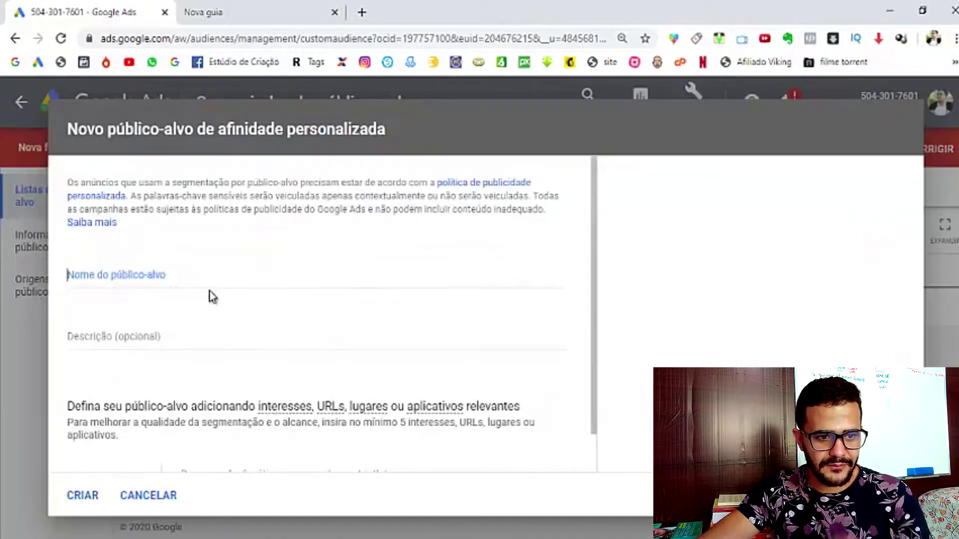
left_click(210, 296)
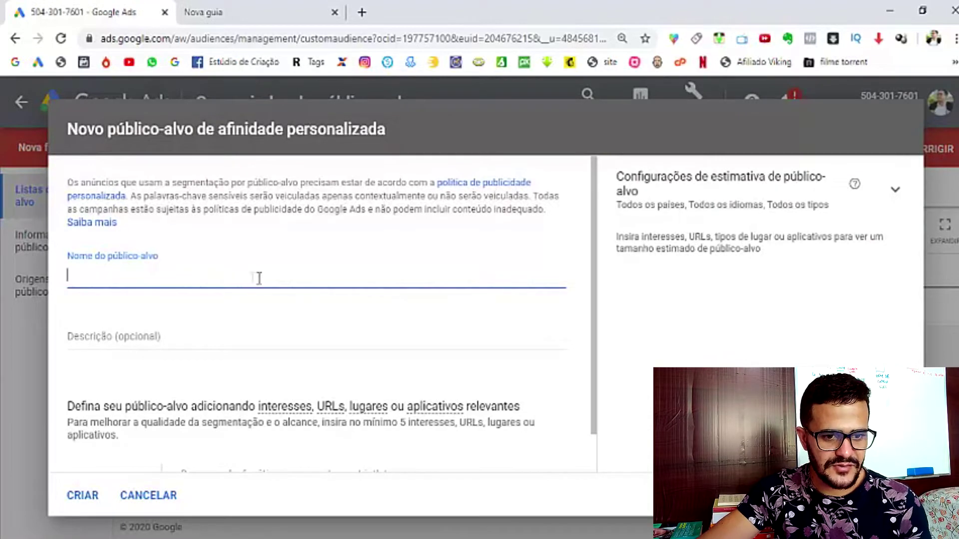
scroll(274, 277, "down", 1)
scroll(270, 272, "up", 1)
scroll(274, 277, "down", 1)
left_click(295, 435)
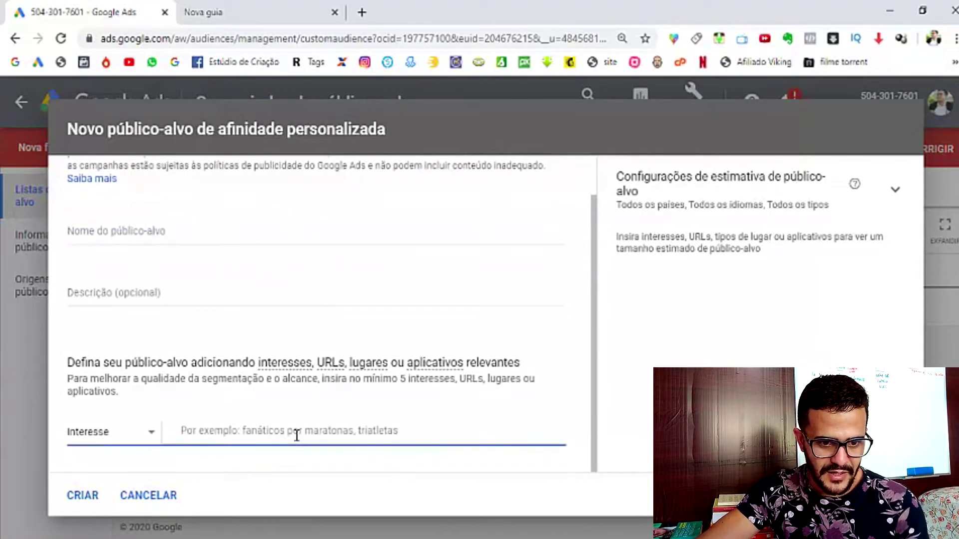
type("https://formulanegocioonline.digital/")
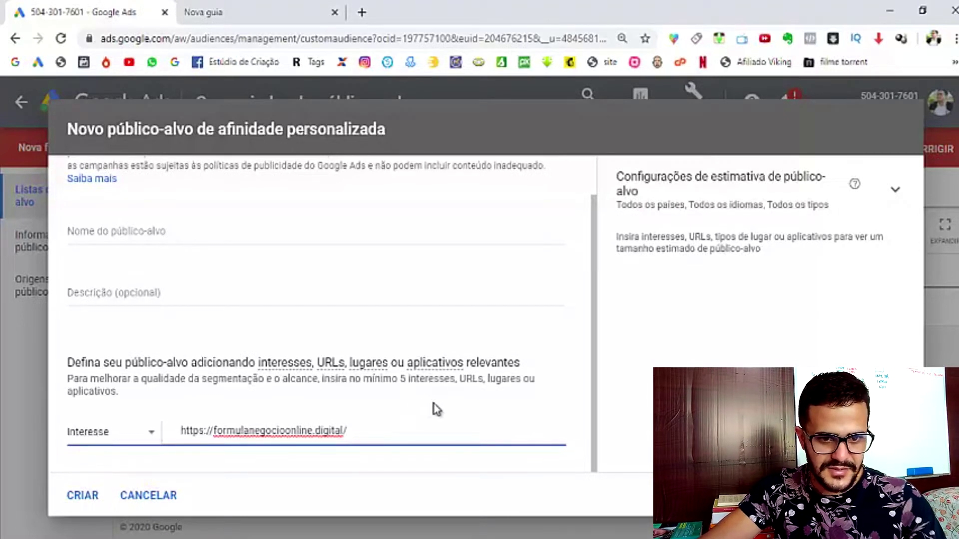
key("Return")
left_click(635, 254)
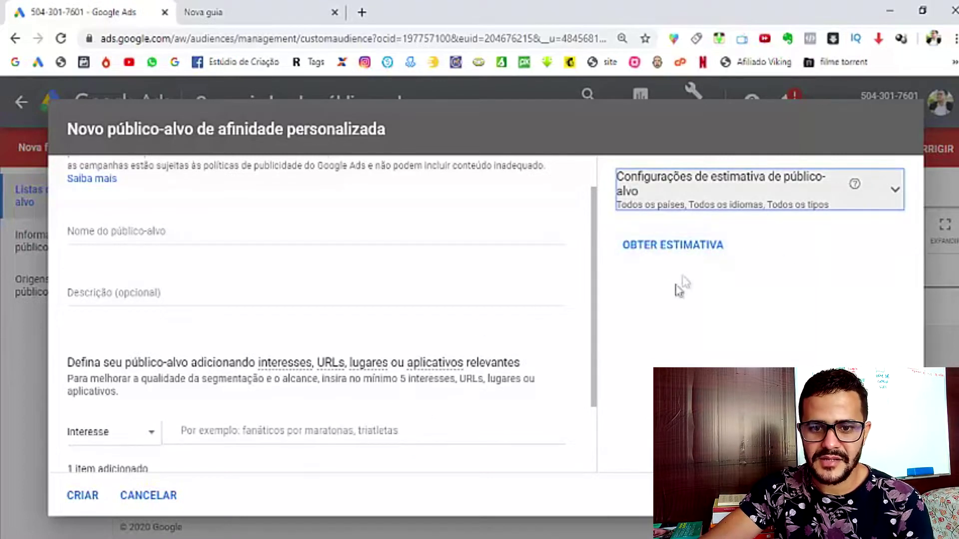
left_click(661, 252)
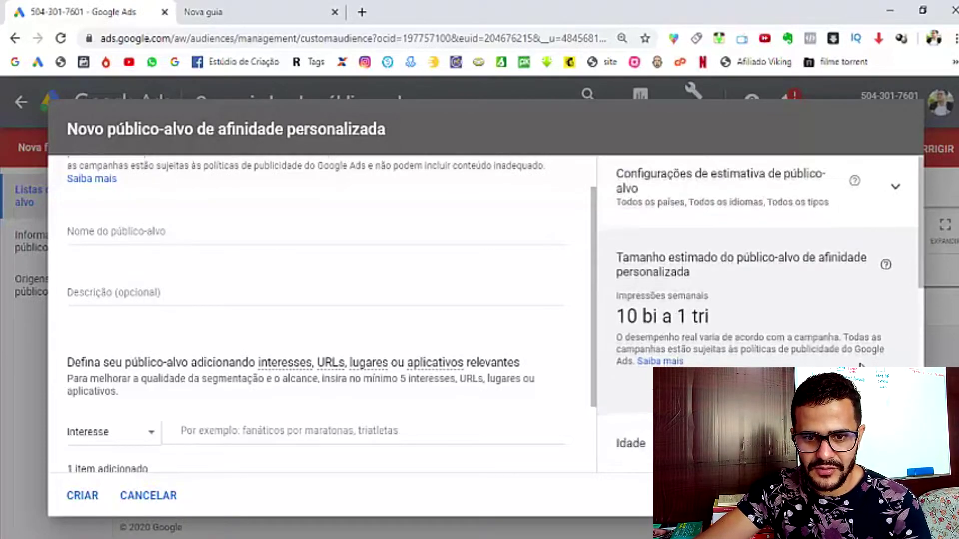
Step: Examine the age and sex breakdown in the audience estimate, and discard the new custom affinity audience
scroll(887, 351, "down", 5)
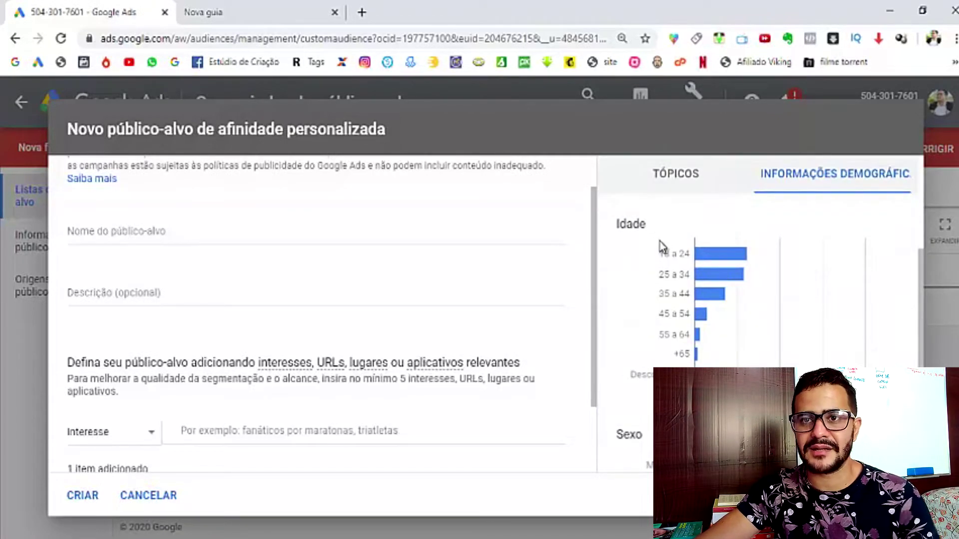
left_click_drag(654, 254, 687, 275)
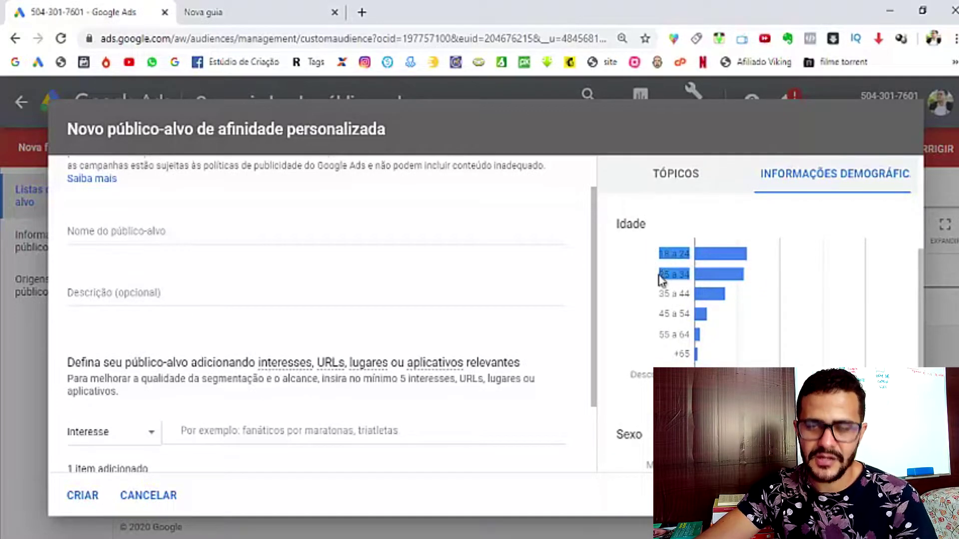
left_click(664, 277)
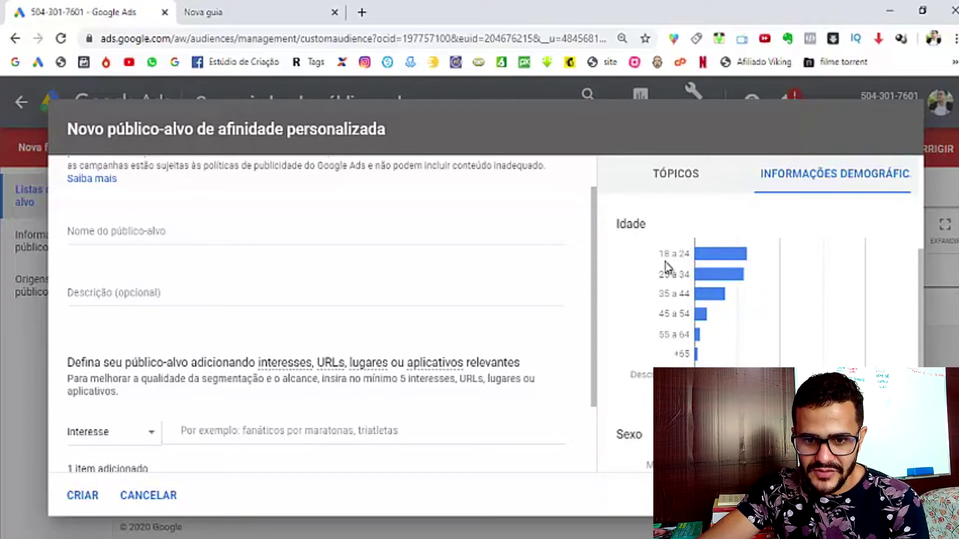
scroll(665, 263, "down", 4)
left_click_drag(645, 254, 685, 249)
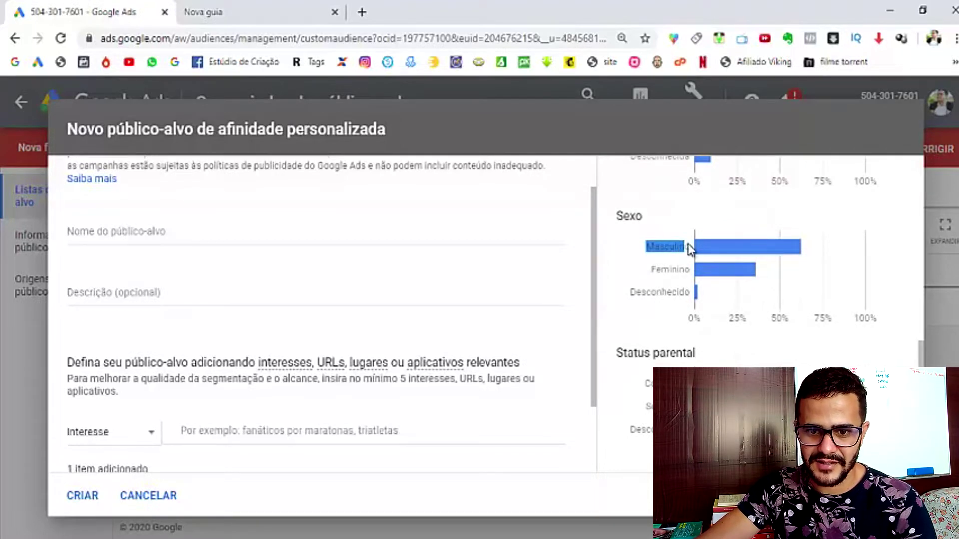
left_click(650, 250)
left_click_drag(649, 250, 688, 252)
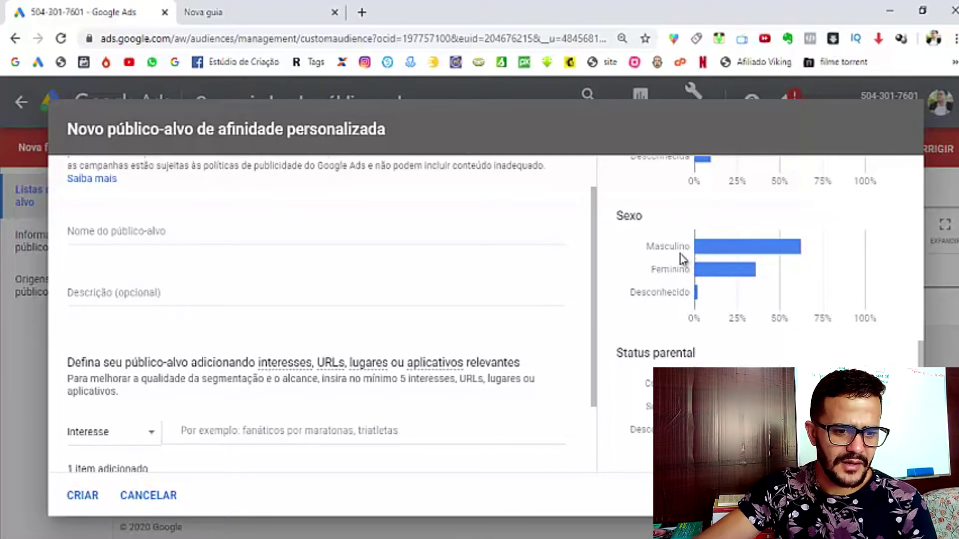
left_click(149, 496)
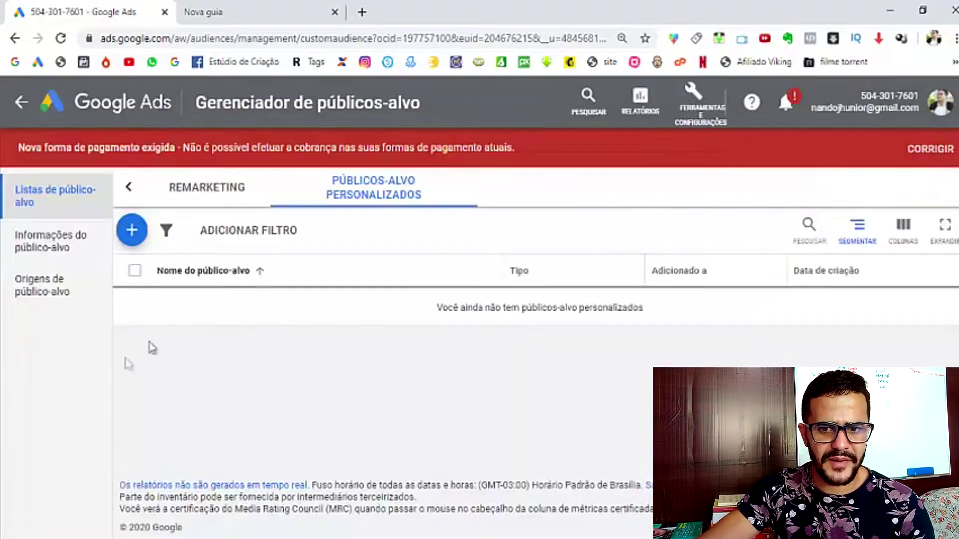
Step: Open the Keyword Planner from the Google Ads planning tools
left_click(694, 119)
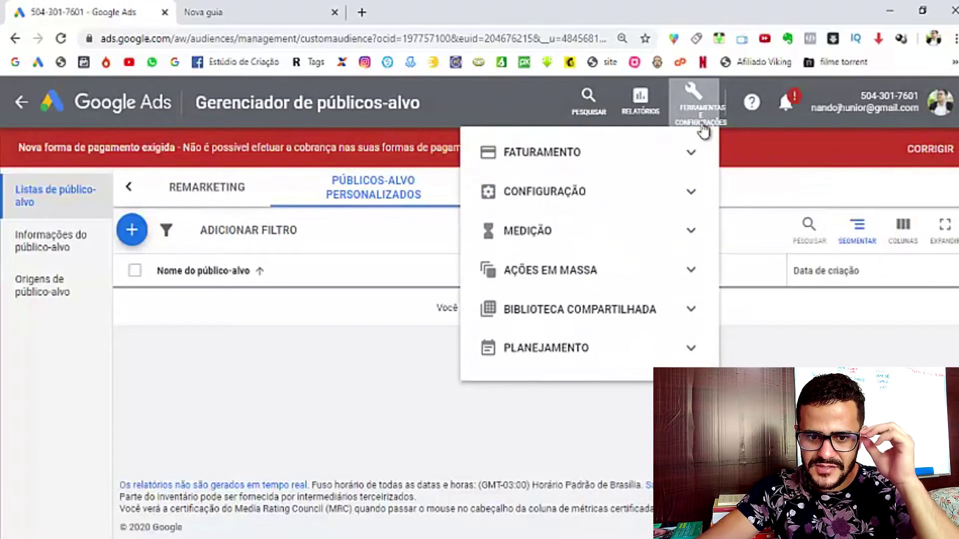
left_click(691, 355)
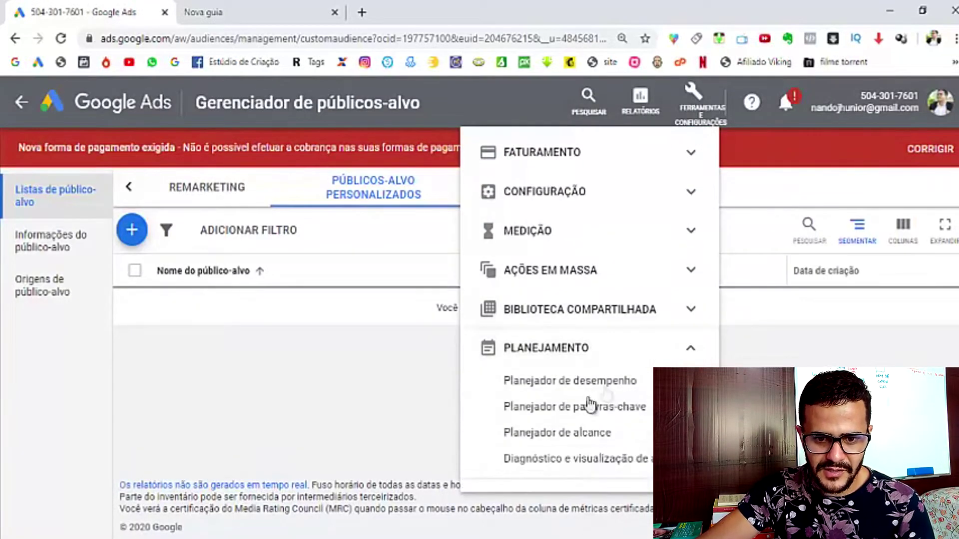
left_click(600, 409)
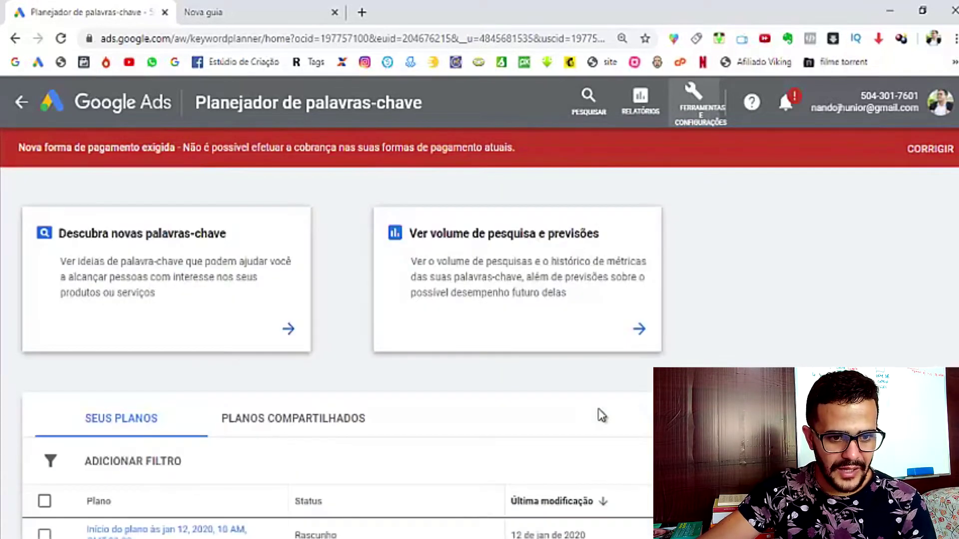
left_click(286, 329)
scroll(205, 440, "down", 3)
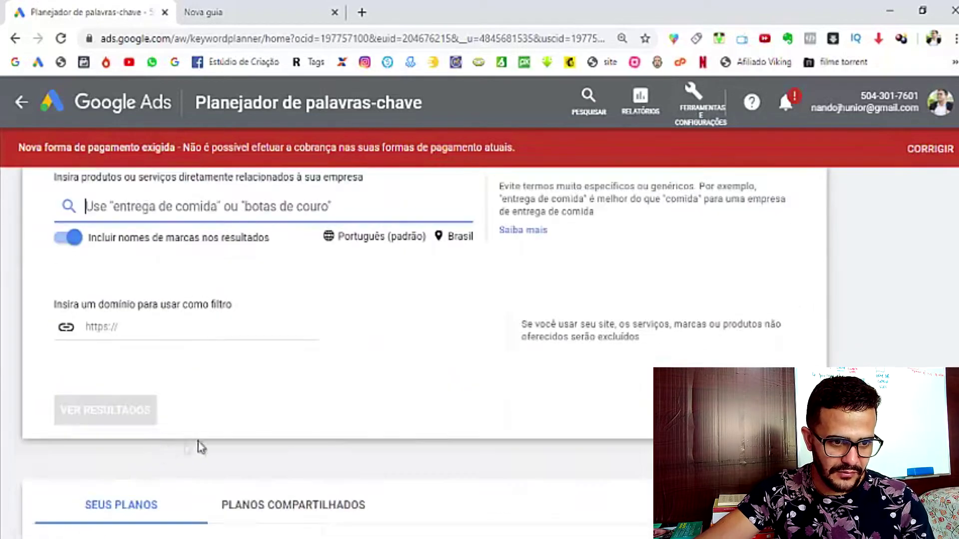
left_click_drag(52, 308, 219, 327)
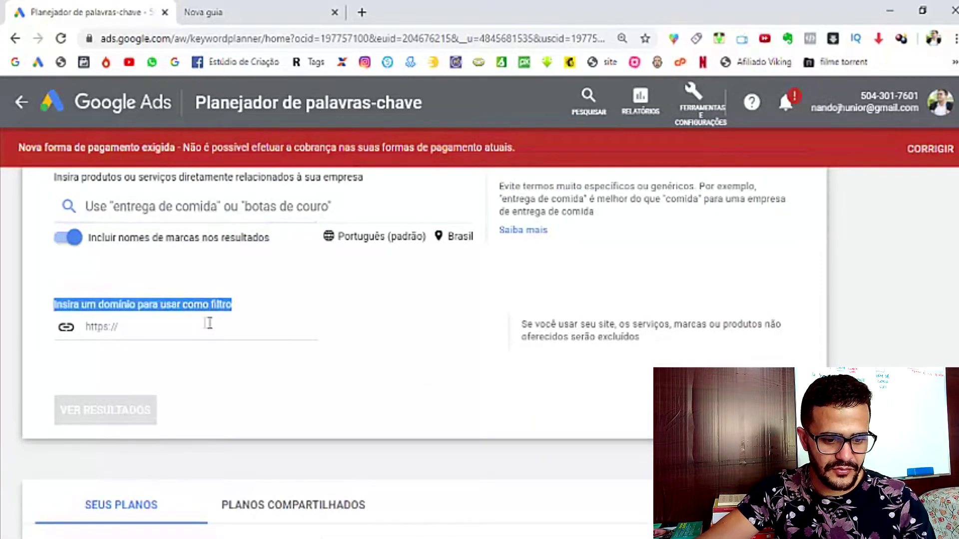
left_click(215, 332)
type("https://formulanegocioonline.digital/")
scroll(469, 391, "up", 2)
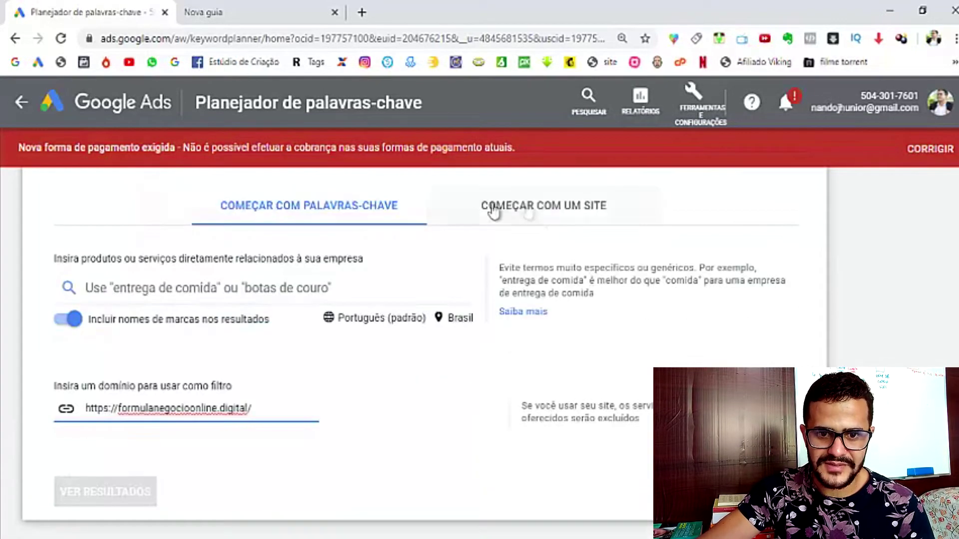
left_click(572, 216)
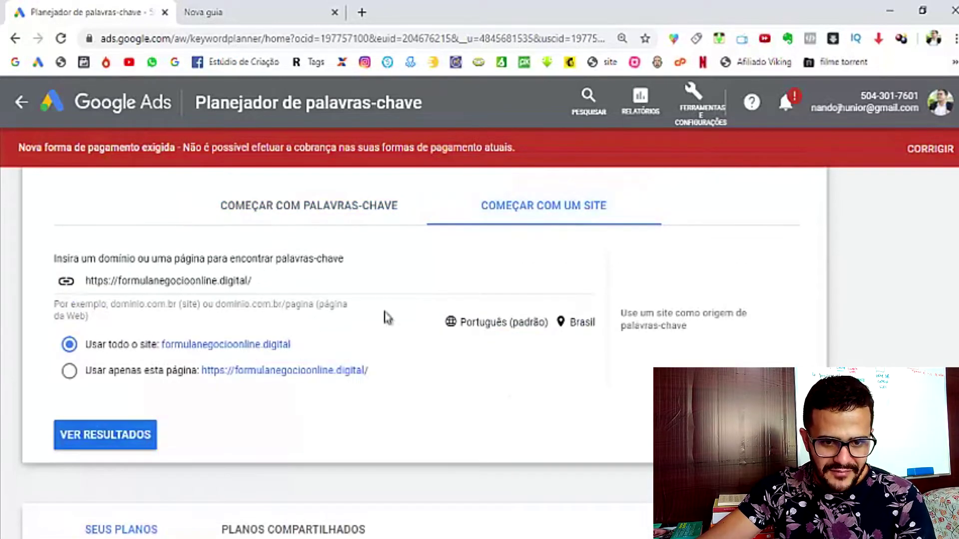
scroll(383, 317, "down", 5)
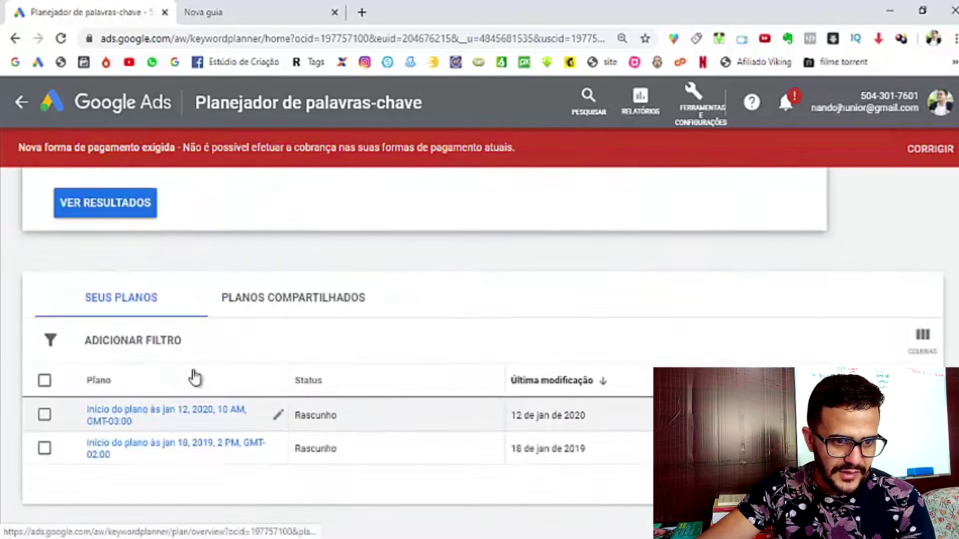
scroll(195, 378, "up", 2)
left_click(122, 292)
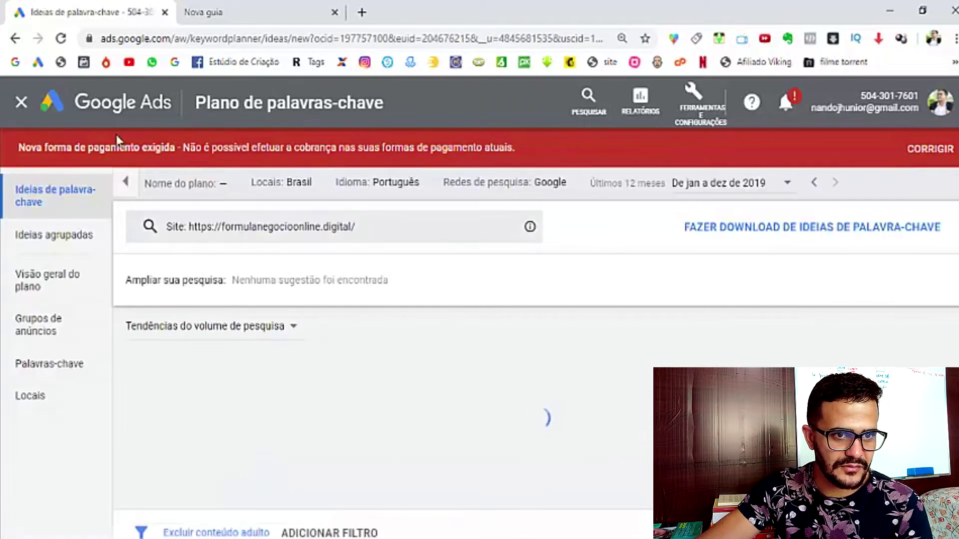
left_click(15, 39)
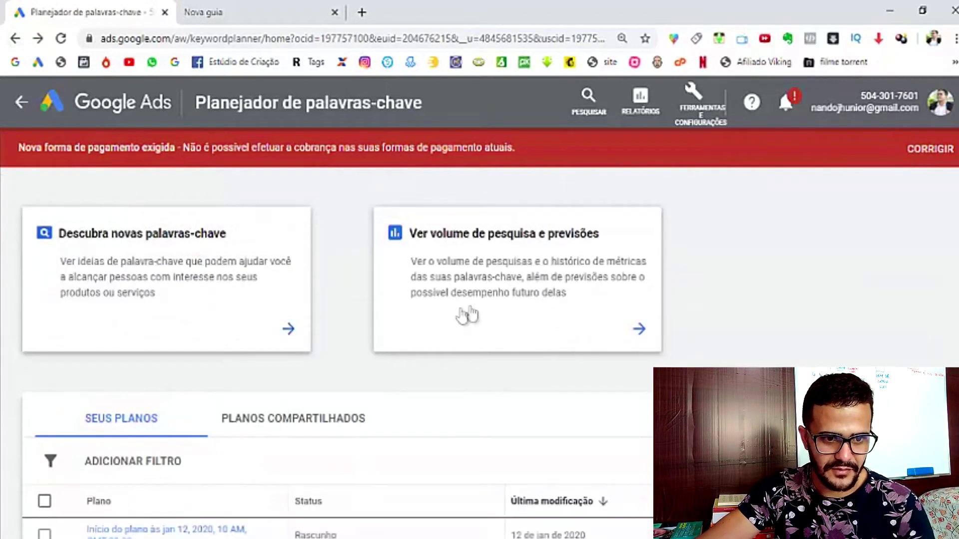
left_click(216, 261)
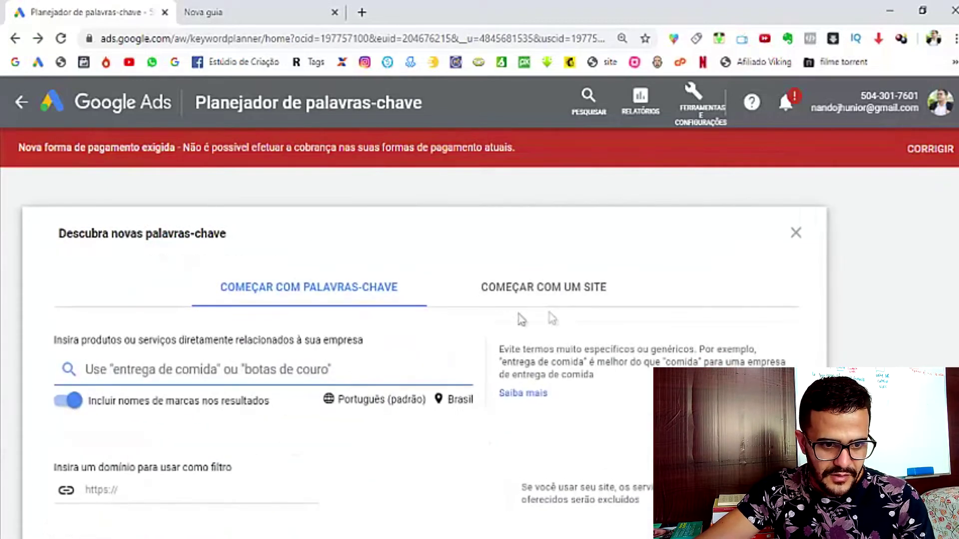
scroll(216, 387, "down", 5)
scroll(146, 306, "up", 2)
left_click(171, 338)
type("https://formulanegocioonline.digital/")
scroll(488, 332, "up", 3)
left_click(552, 294)
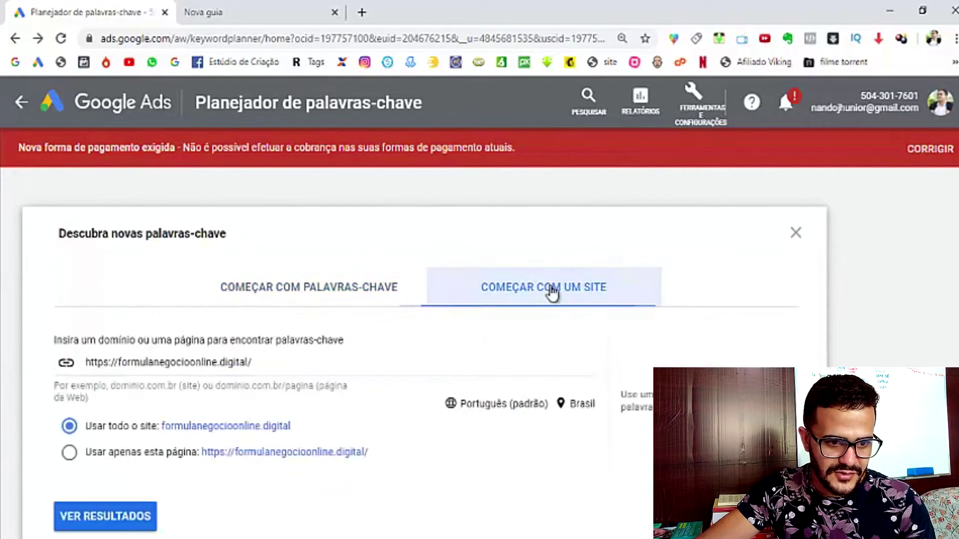
Step: Limit the keyword source to only this page instead of the entire site, and get the keyword ideas
scroll(494, 299, "down", 2)
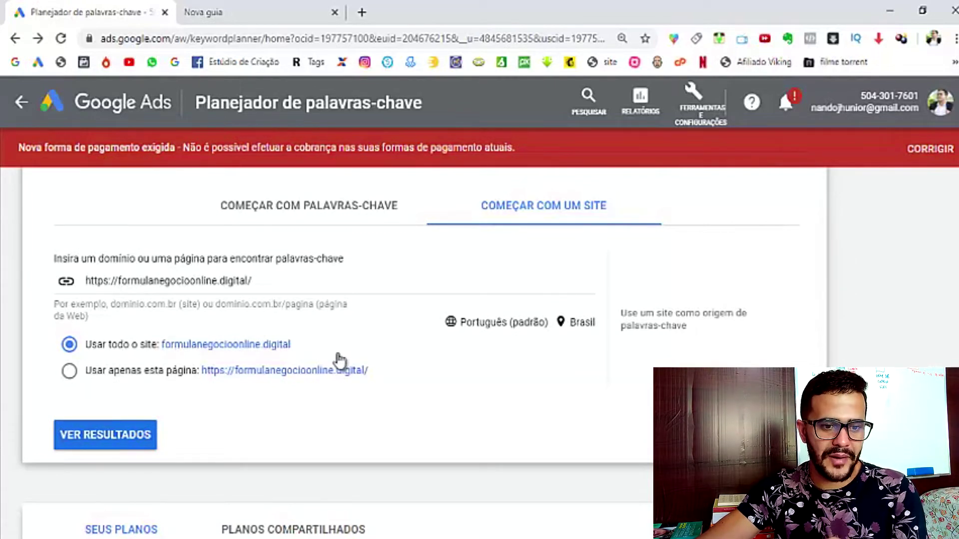
left_click(70, 373)
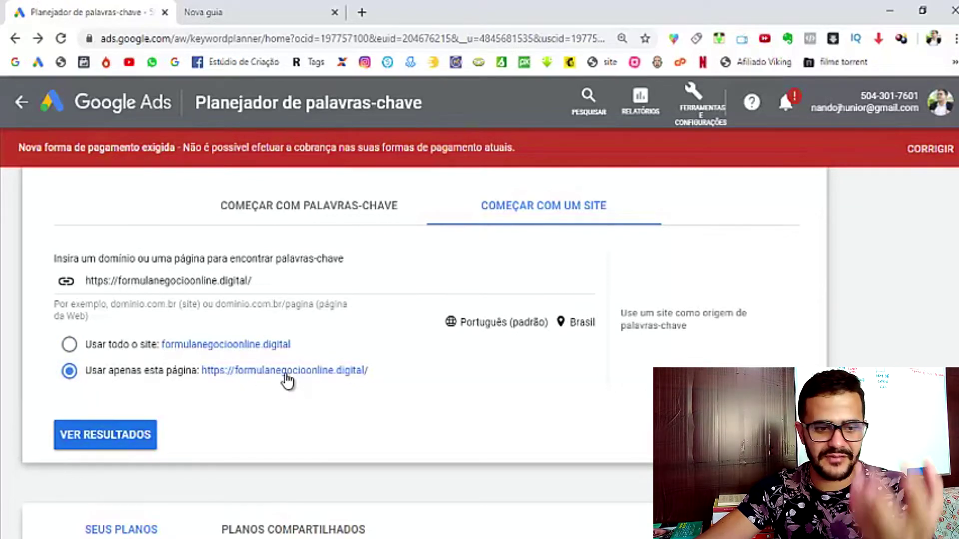
left_click(118, 436)
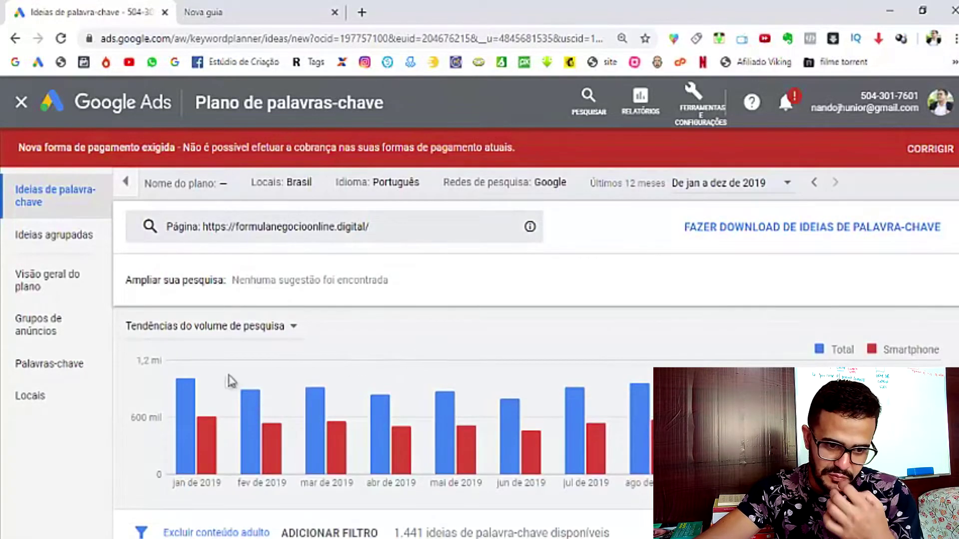
Step: Review the 2019 monthly search volume trends and the keyword ideas, and switch the chart to "Dividir por plataformas"
mouse_move(192, 410)
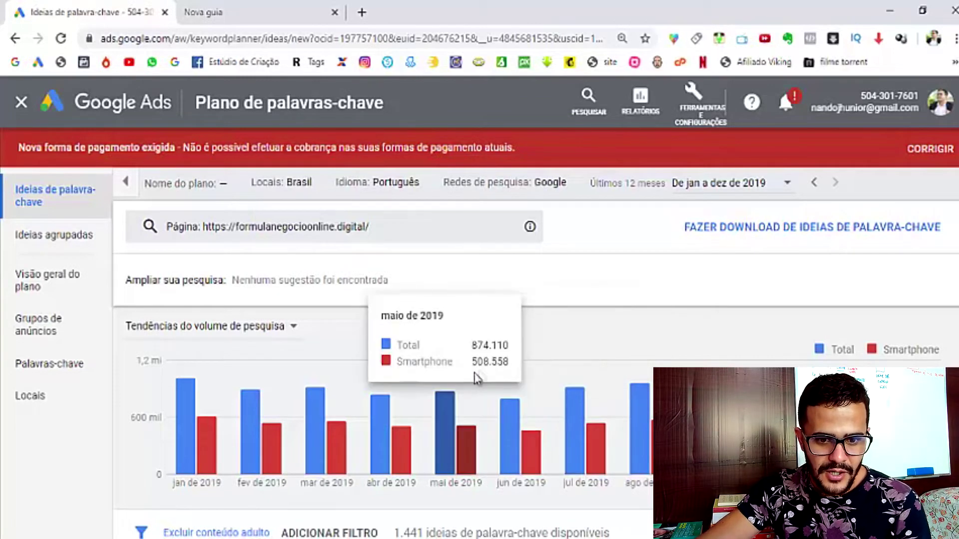
scroll(781, 349, "down", 3)
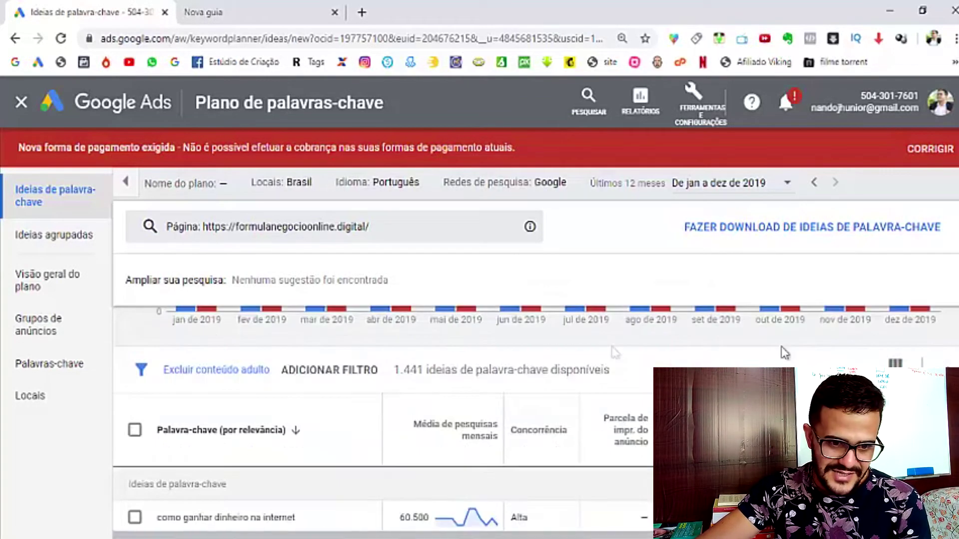
scroll(330, 415, "down", 2)
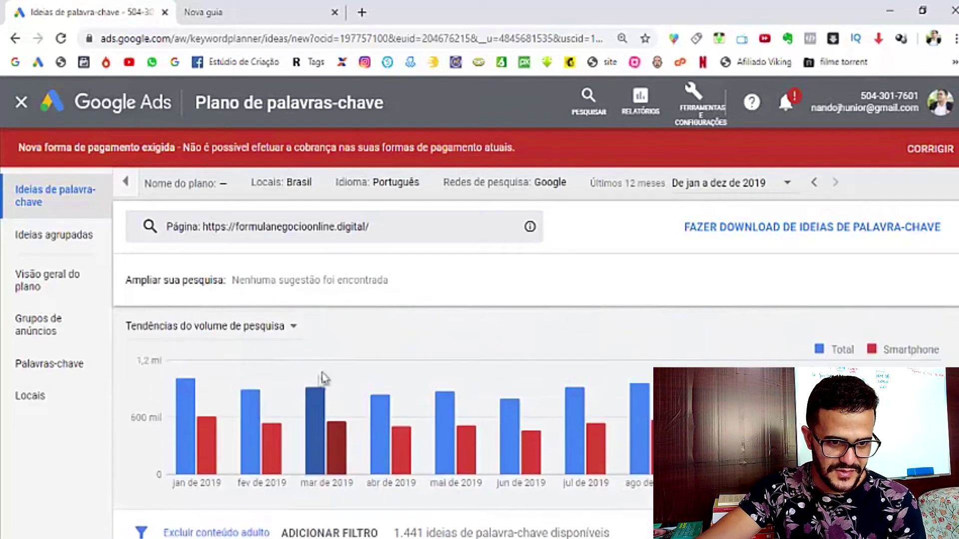
left_click(293, 326)
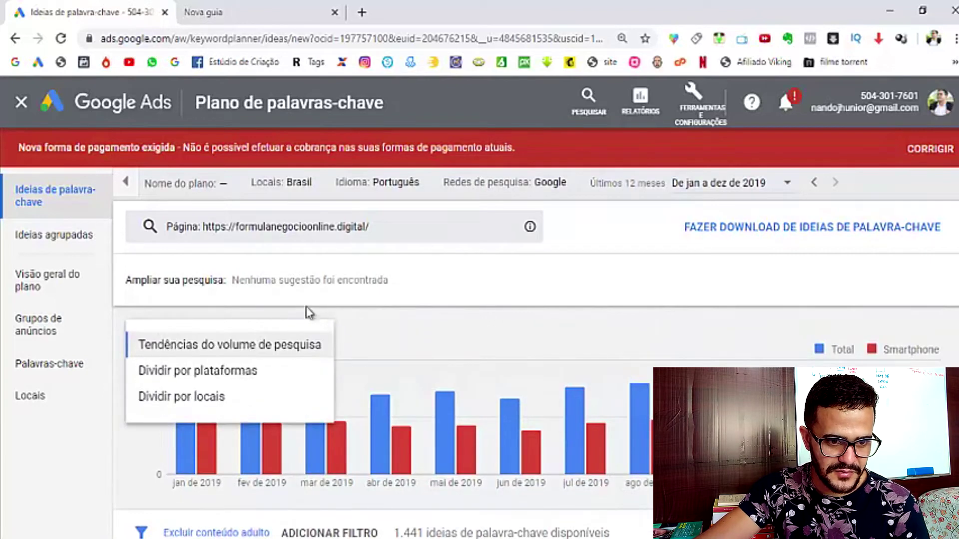
left_click(256, 377)
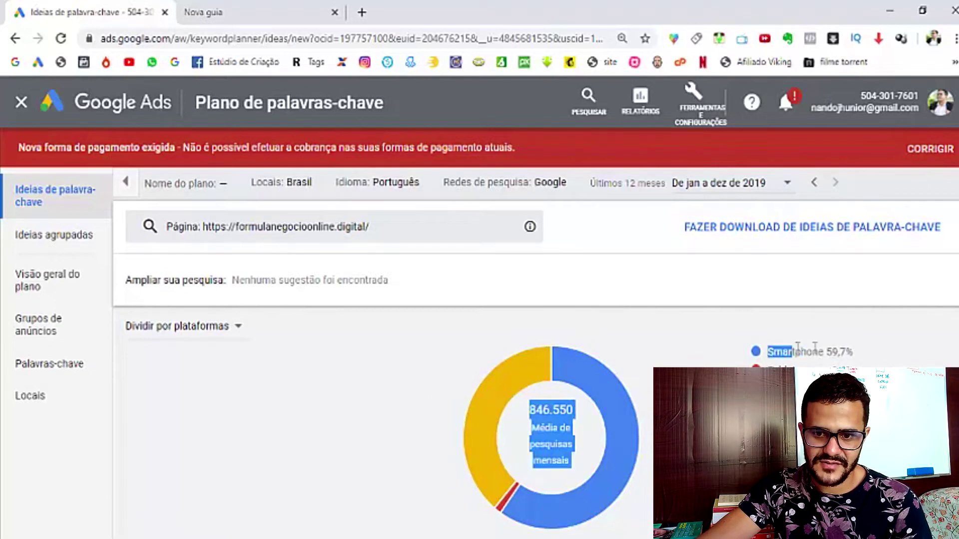
Step: Switch the search volume chart to "Dividir por locais" and examine each state's share of the searches
left_click(215, 327)
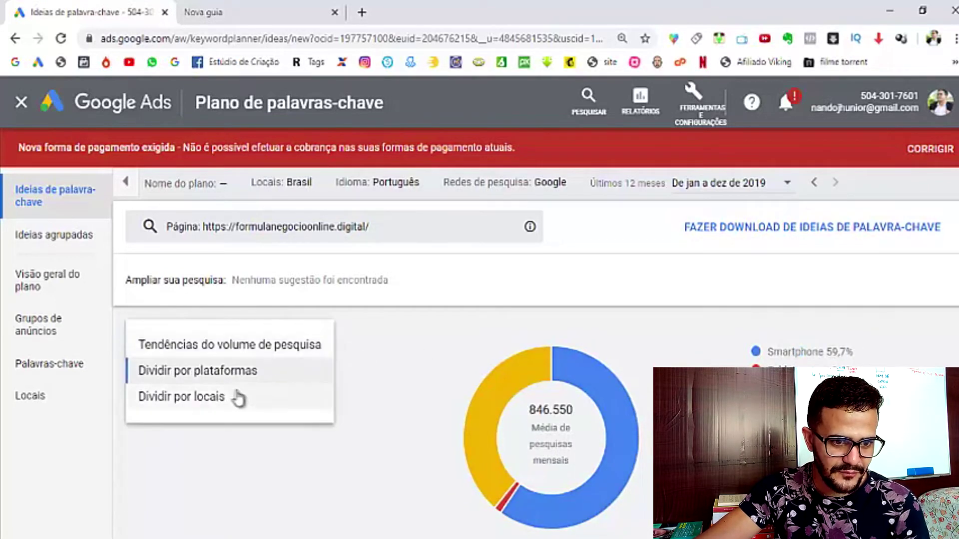
left_click(238, 406)
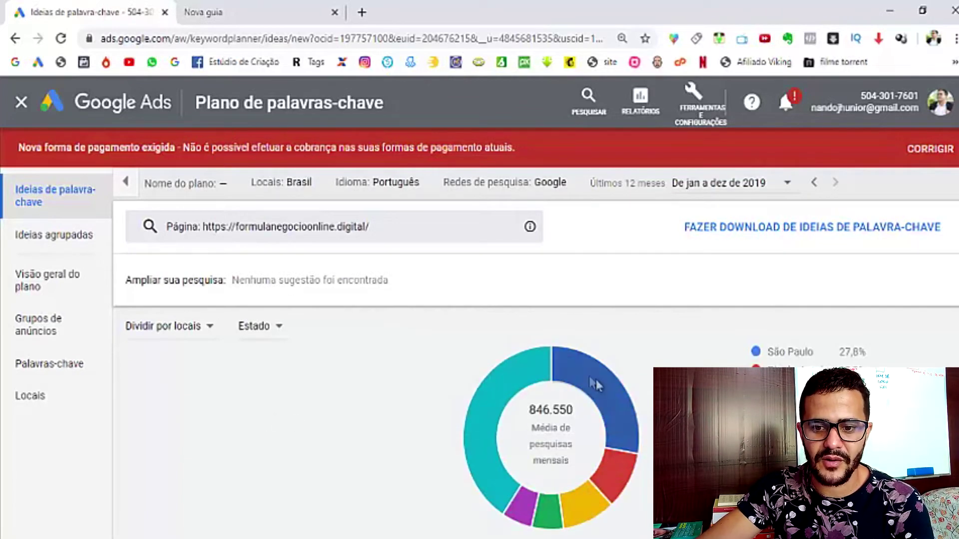
mouse_move(599, 383)
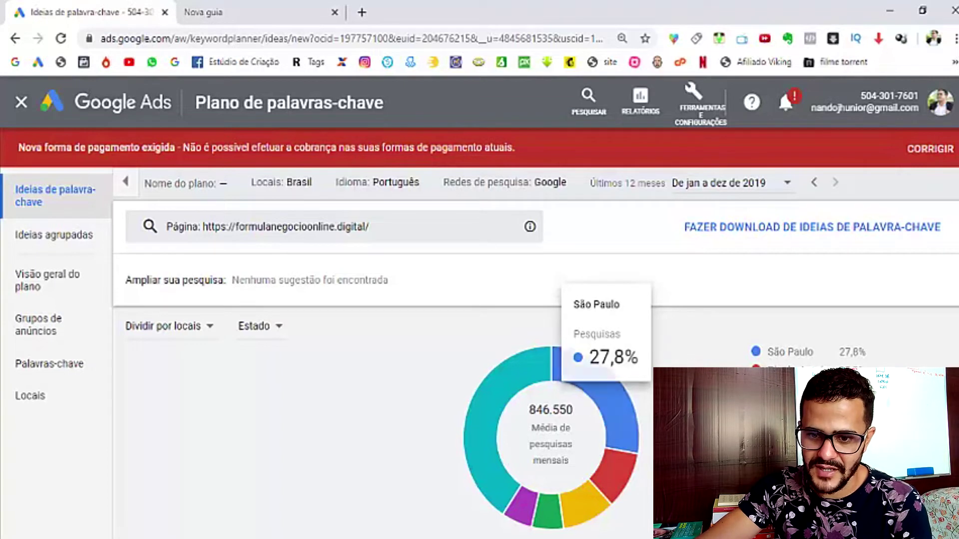
left_click_drag(529, 406, 779, 379)
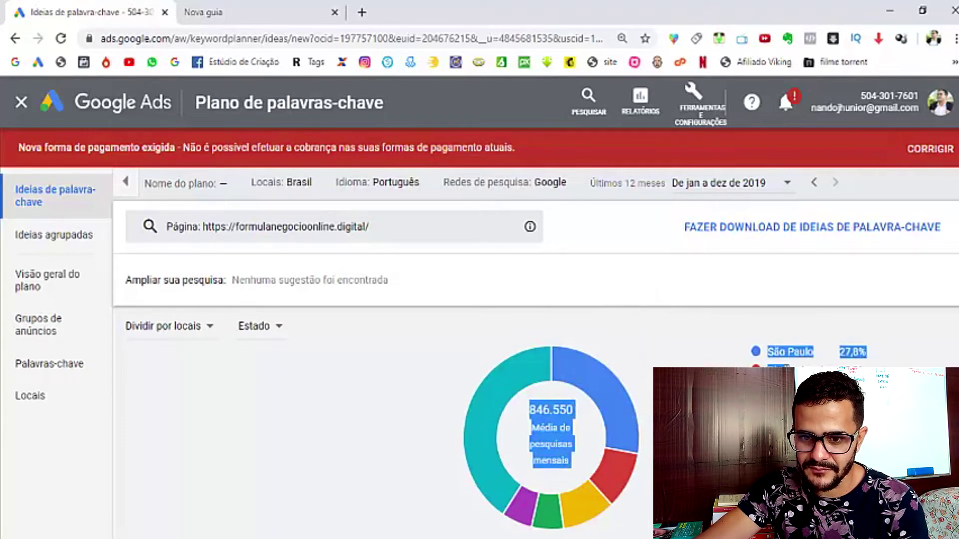
left_click(779, 380)
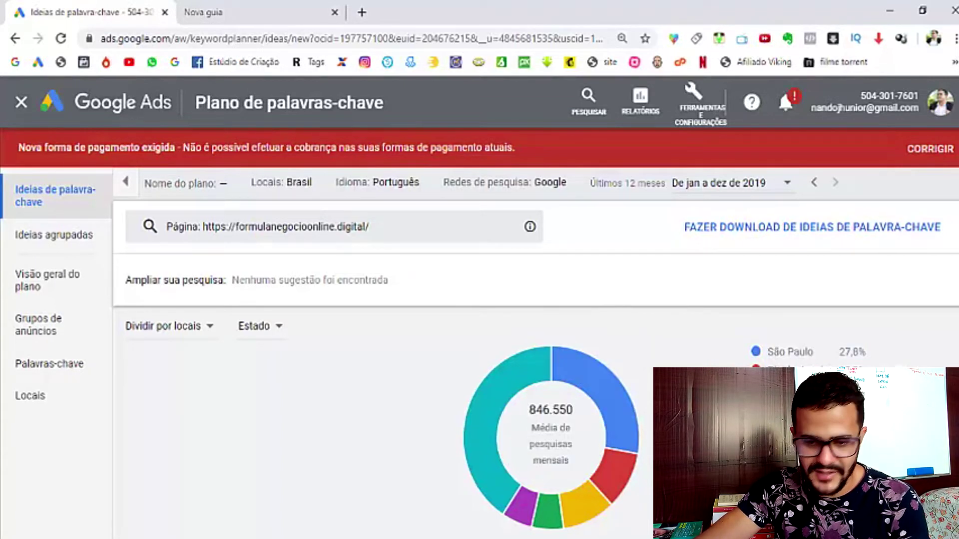
left_click_drag(529, 404, 779, 379)
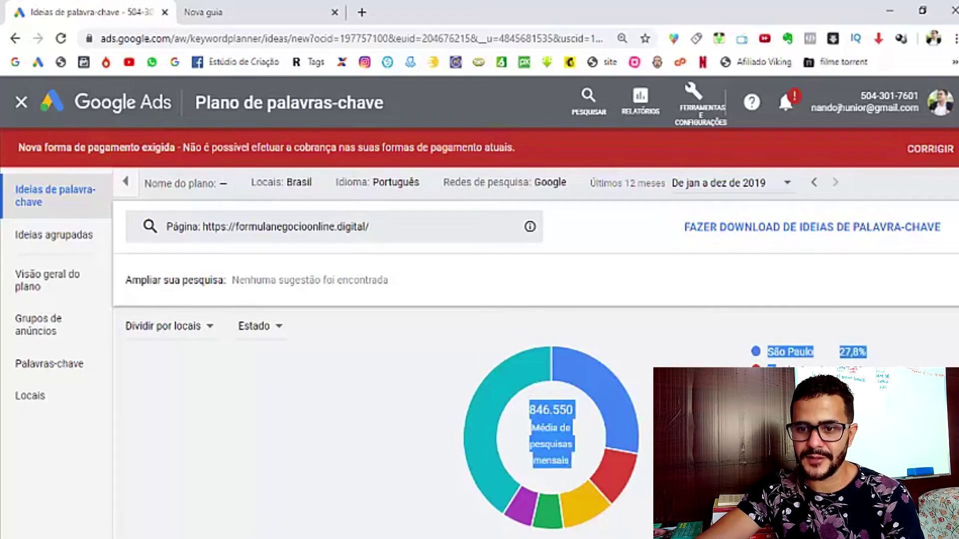
left_click(779, 379)
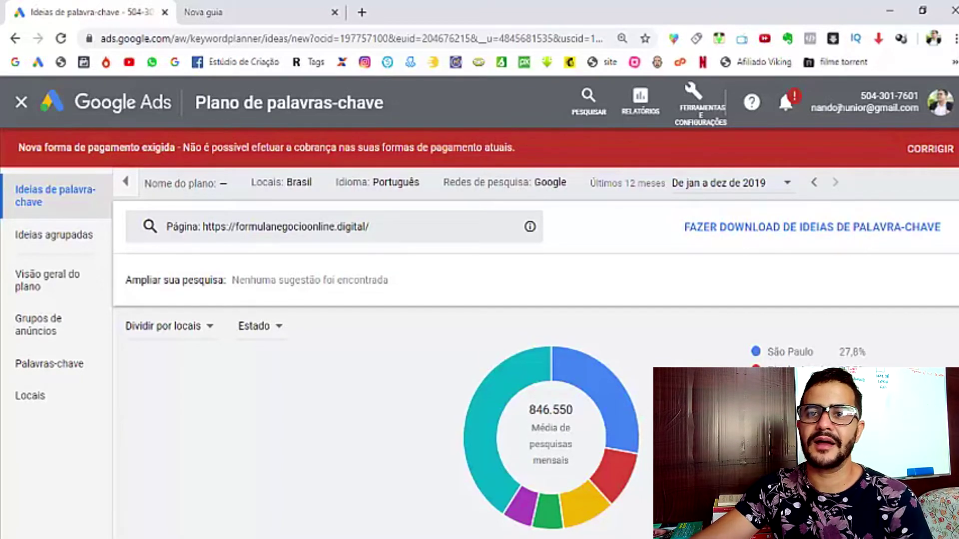